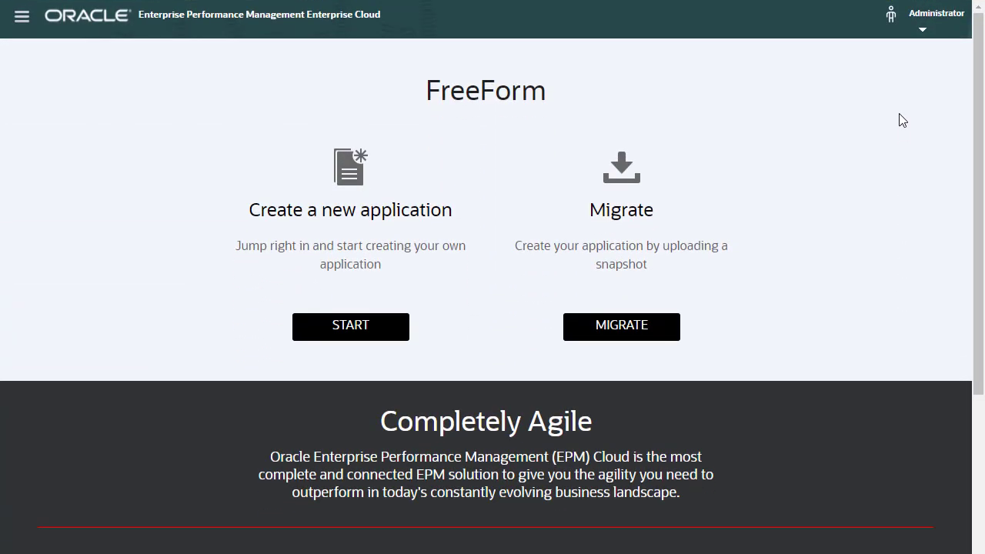
- Open EPM Cloud's Downloads list and download PlanningApplicationTemplates.zip for the FreeForm template
left_click(922, 29)
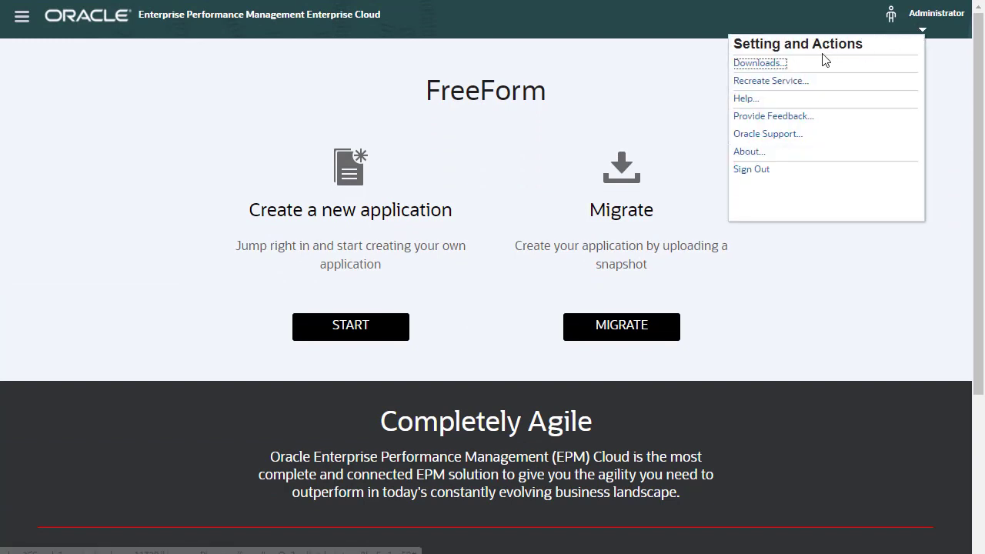
left_click(824, 121)
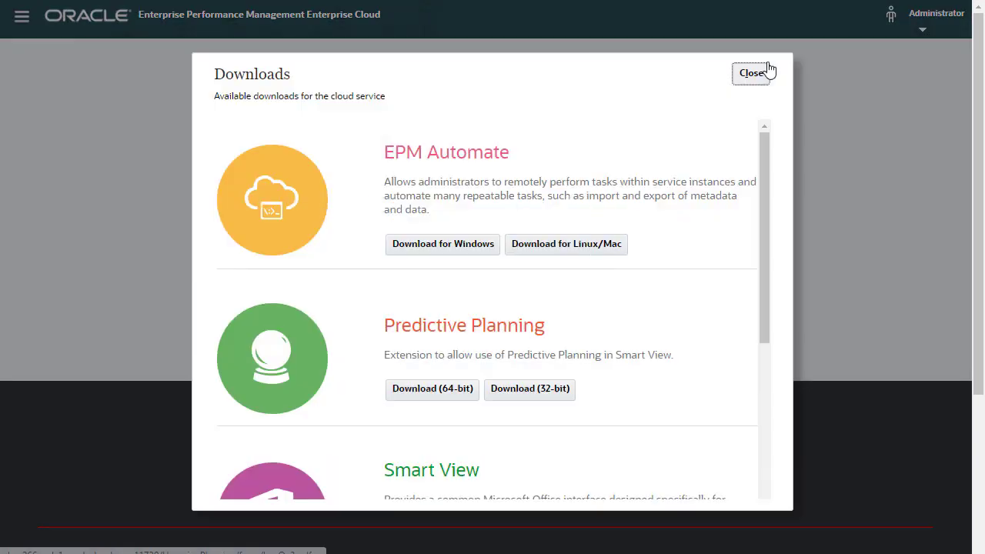
left_click(765, 413)
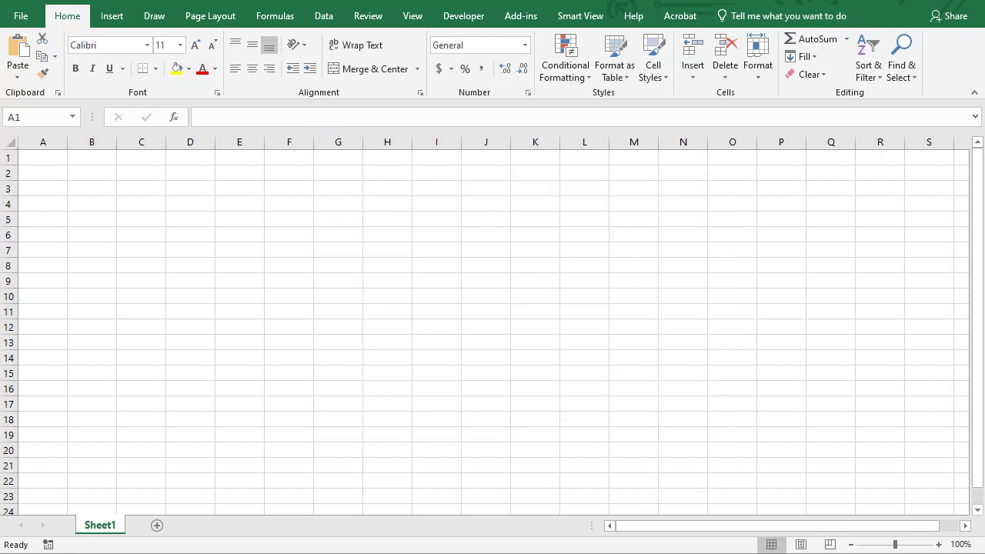
- Connect the Smart View panel's Shared Connections to the EPM Cloud server so freeformpod is listed
left_click(580, 17)
left_click(15, 61)
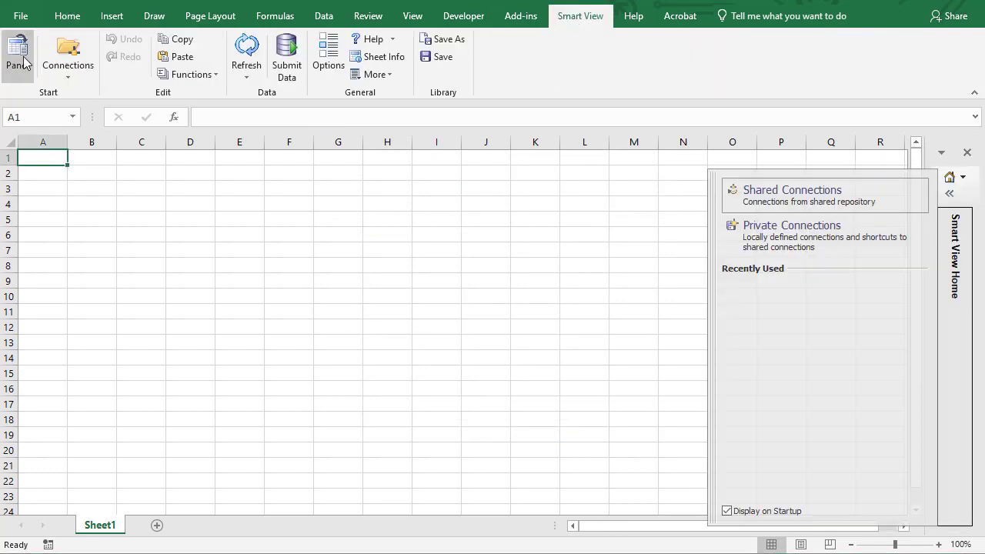
left_click(770, 192)
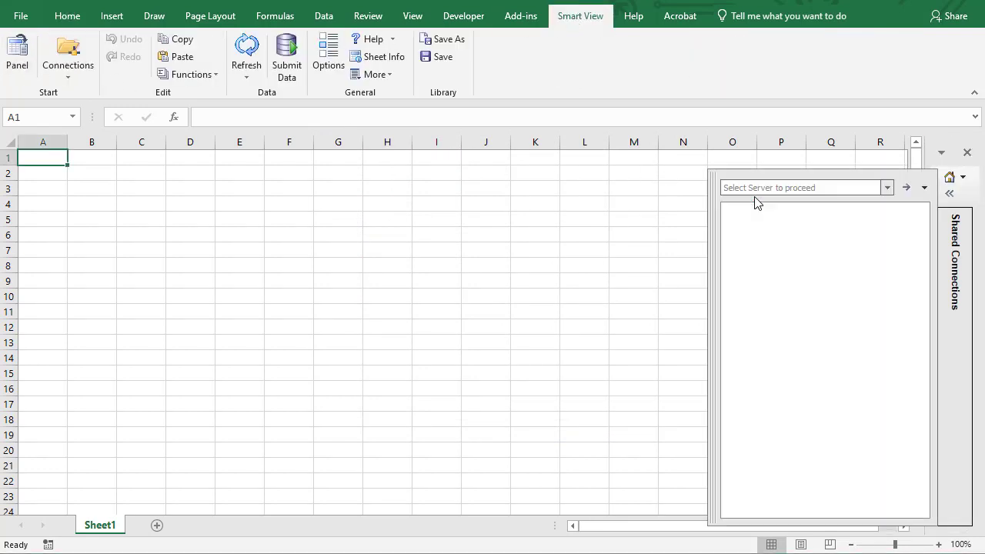
left_click(887, 188)
left_click(873, 203)
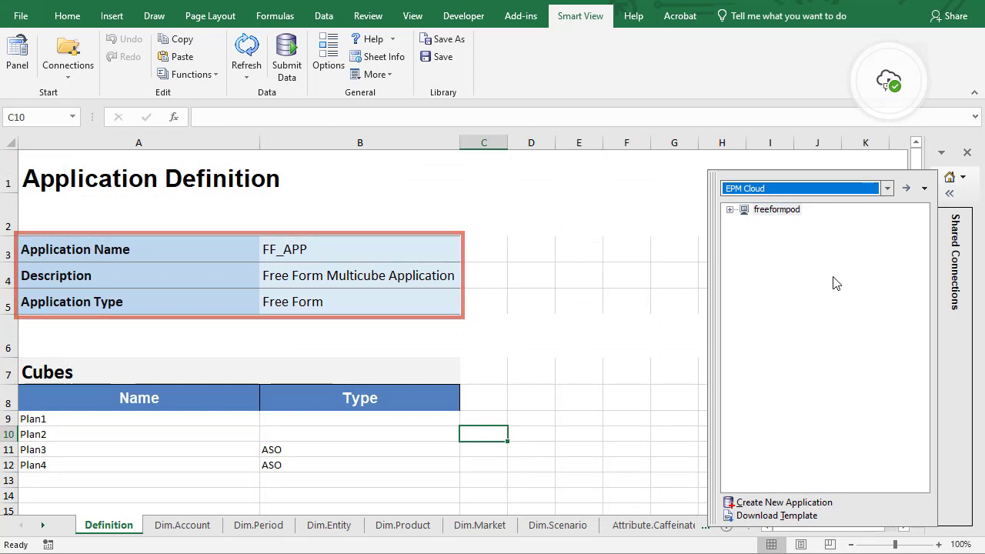
- Replace FF_APP with Sample as the Application Name in cell B3
double_click(313, 251)
left_click_drag(313, 251, 239, 248)
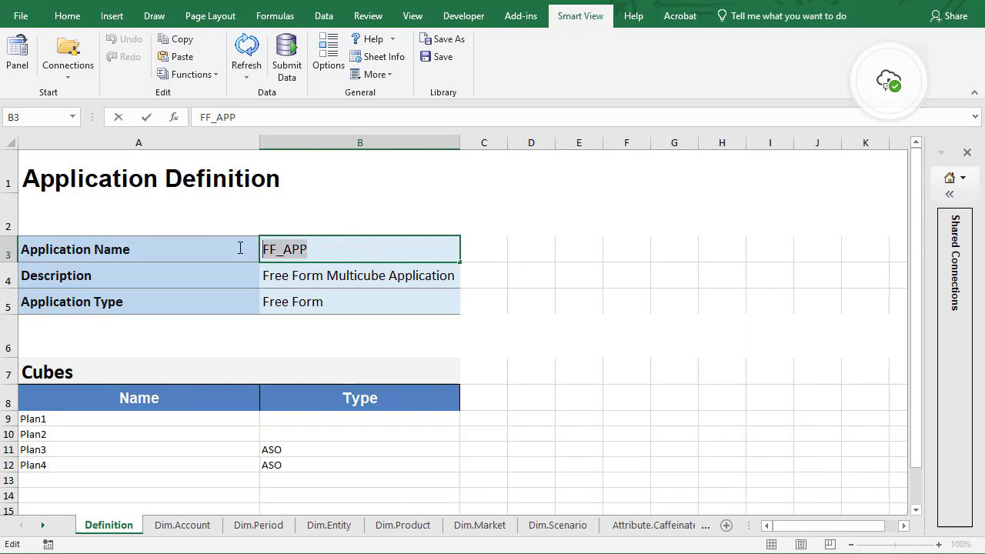
type("Sample")
key("Tab")
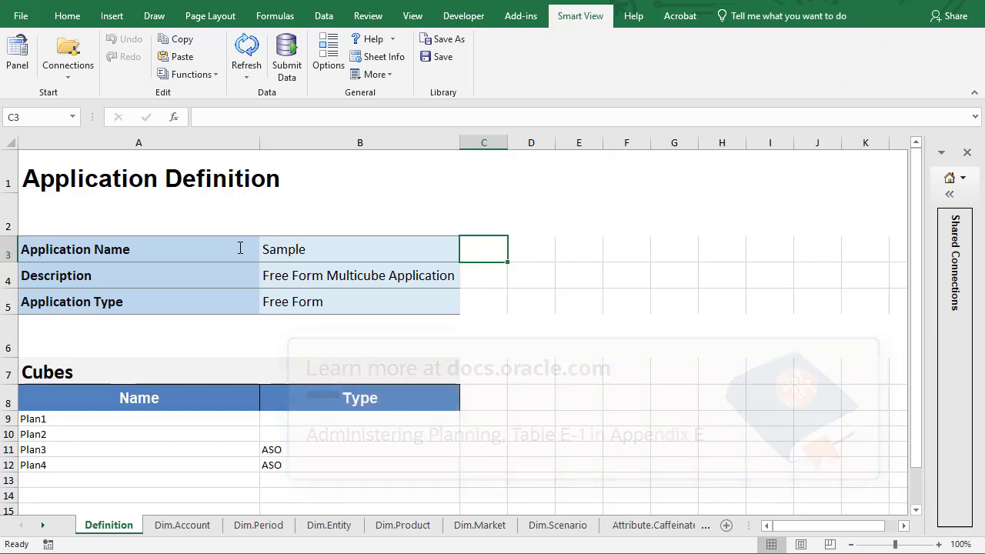
- Enter BSO as the cube type for Plan1 in B9 and Plan2 in B10
left_click(291, 417)
type("BSO")
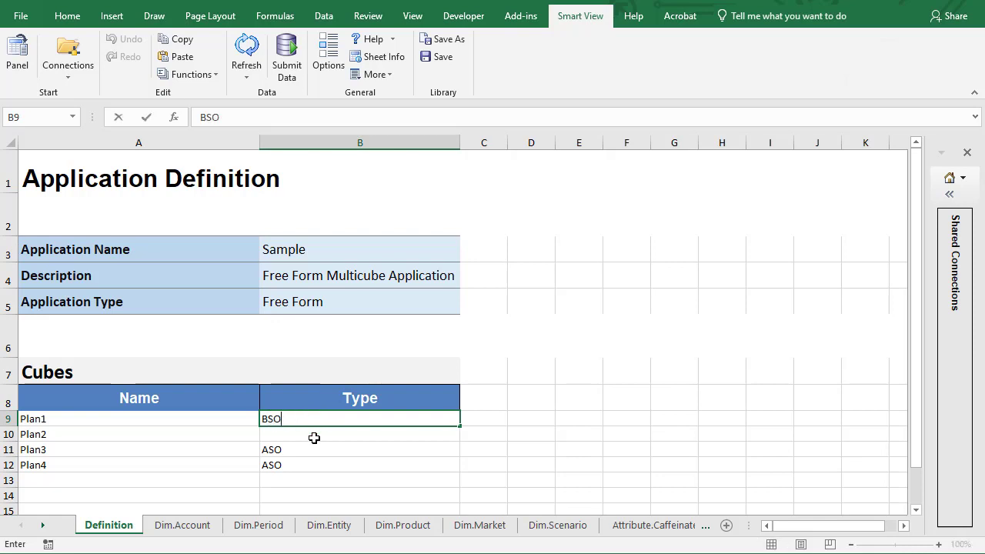
key("Return")
type("BSO")
key("Return")
left_click(476, 483)
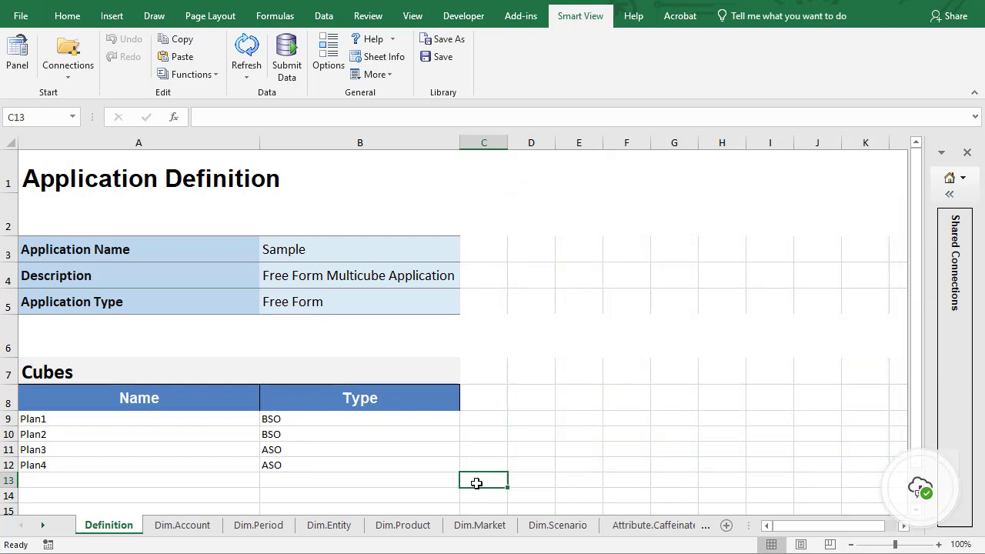
- Browse the Dim.Account, Dim.Product, Dim.Market and Dim.Scenario sheets in turn
left_click(192, 531)
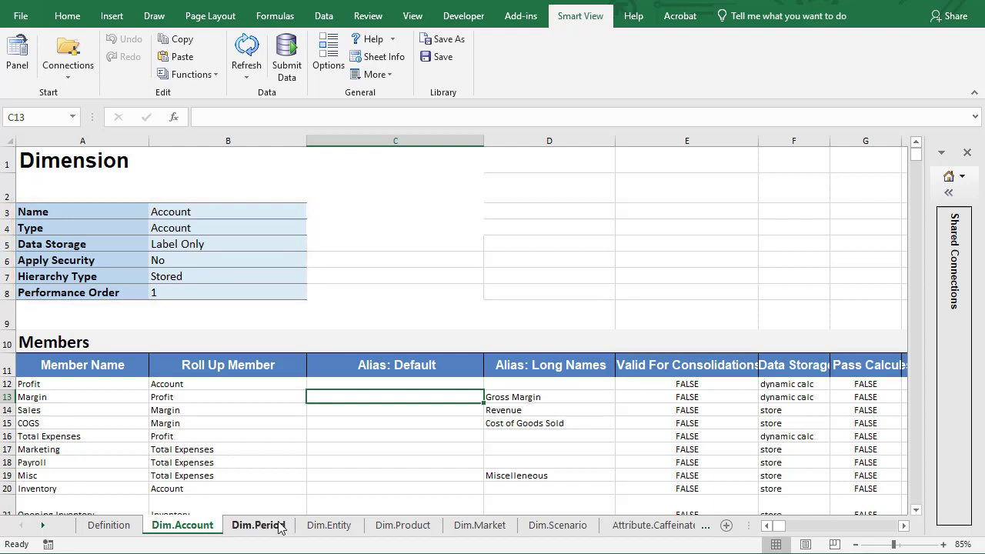
left_click(385, 530)
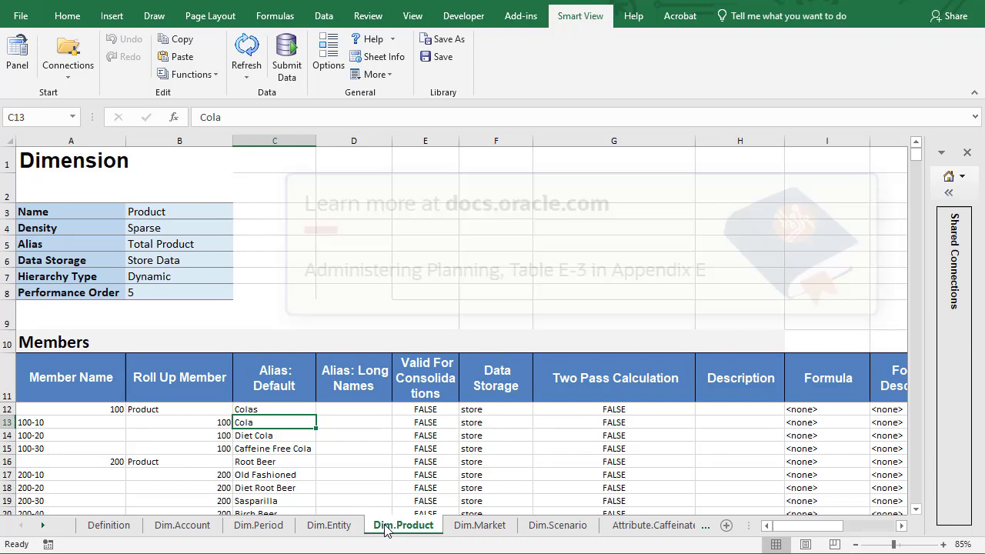
left_click(472, 531)
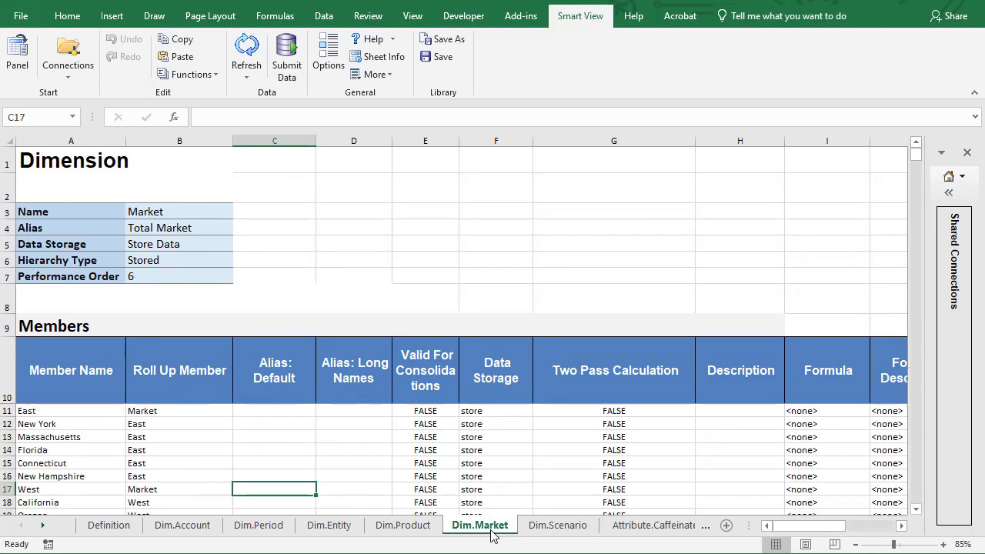
left_click(543, 531)
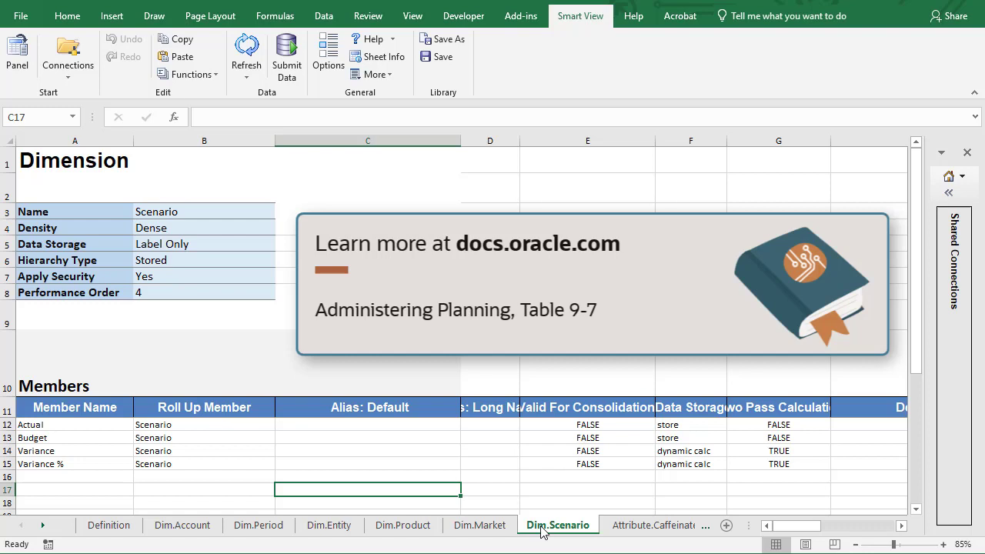
- View the Attribute.Caffeinated sheet, then the Variables sheet listing PrevYr, CurrYr and NextYr
left_click(625, 531)
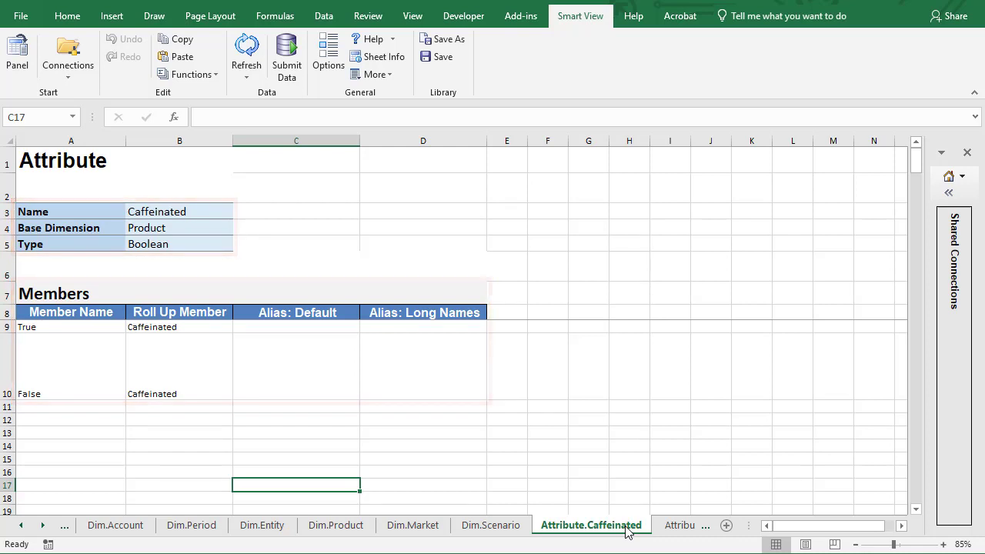
left_click(44, 525)
left_click(497, 527)
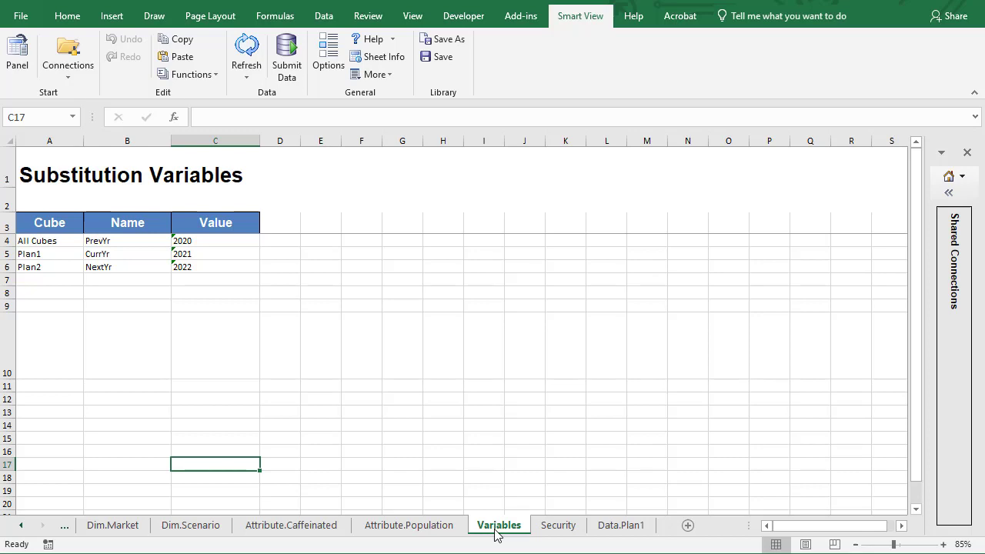
- On the Security sheet, set Reviewer access to Read for Actual (C4) and Variance (C6)
left_click(558, 531)
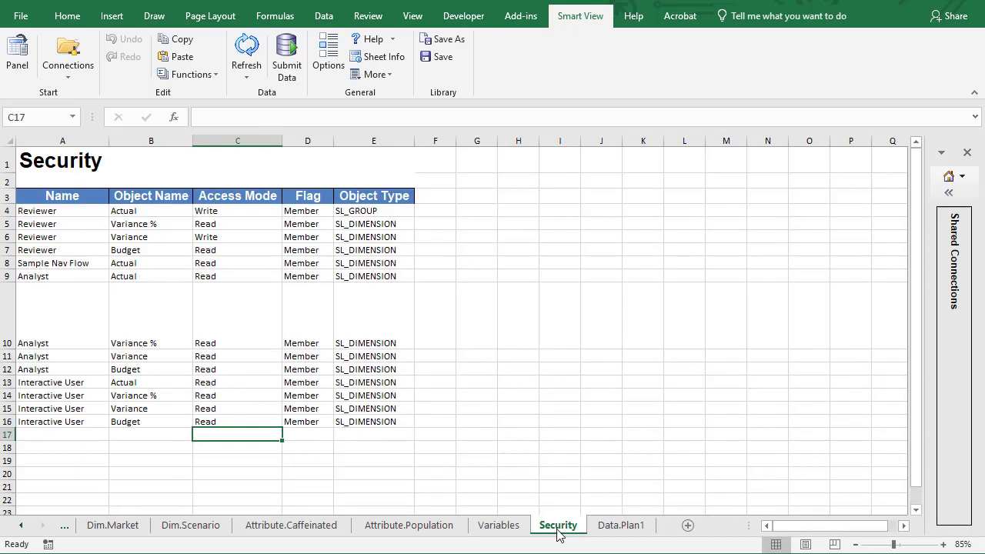
left_click(228, 212)
type("Read")
left_click(226, 236)
type("Read")
key("Return")
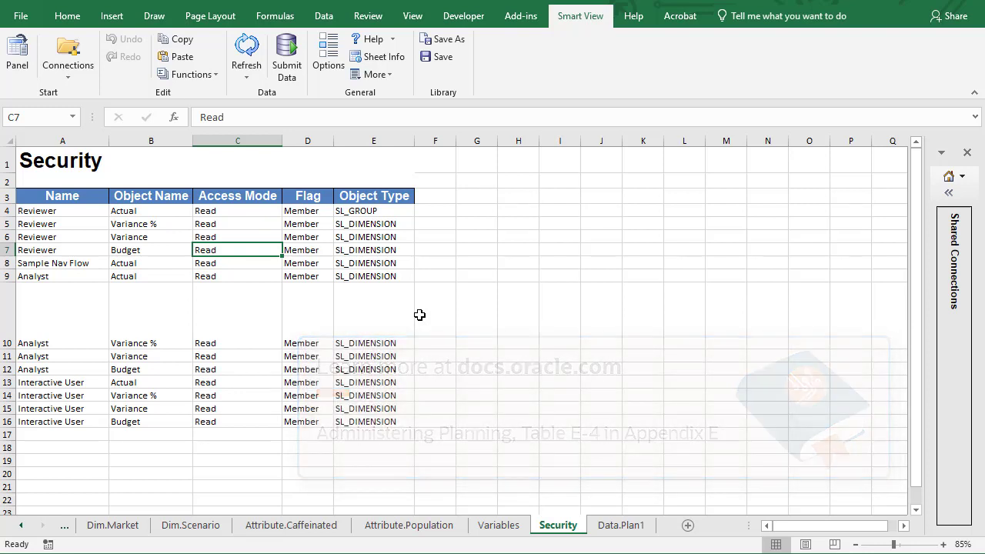
- Review the Data.Plan1 sheet's cube data, then save the Sample_FreeForm workbook
left_click(613, 527)
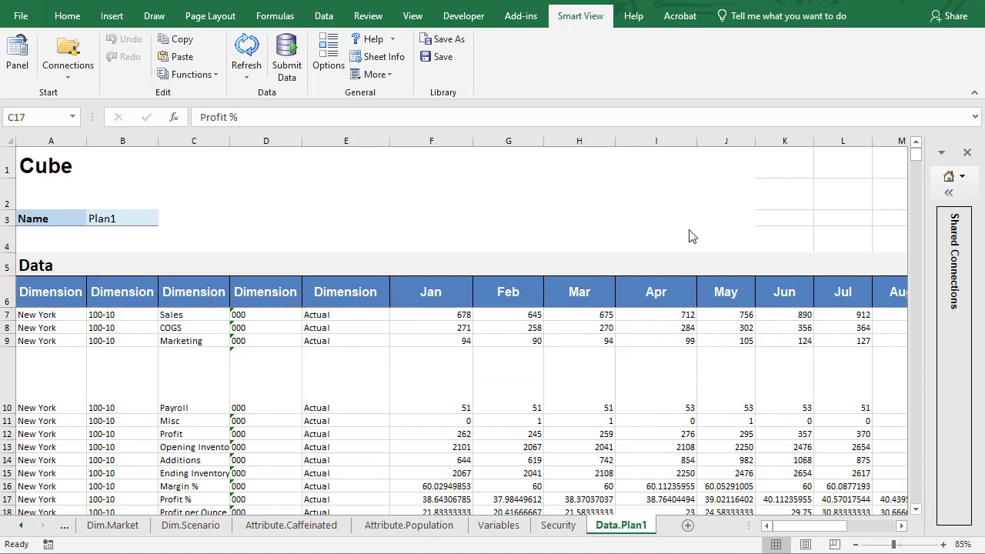
left_click(25, 17)
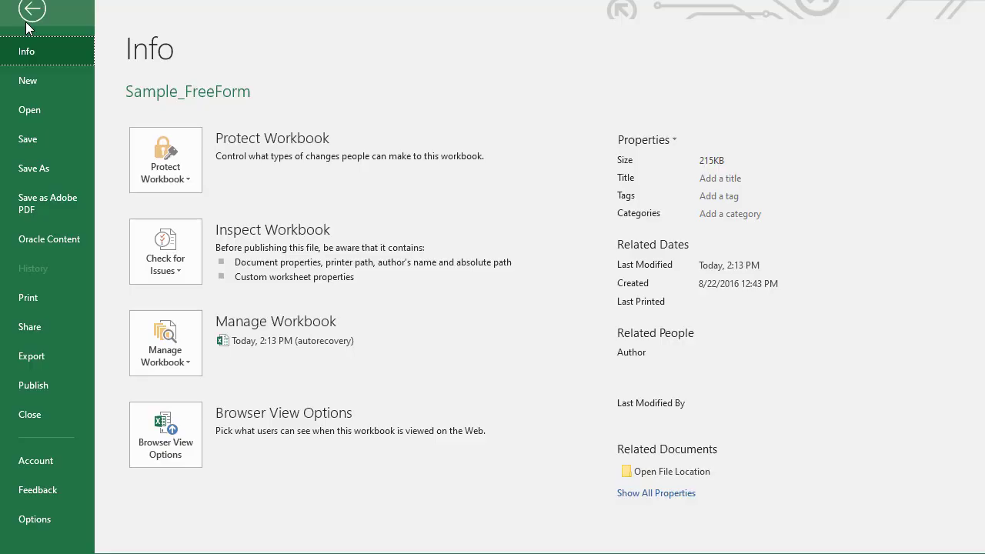
left_click(46, 134)
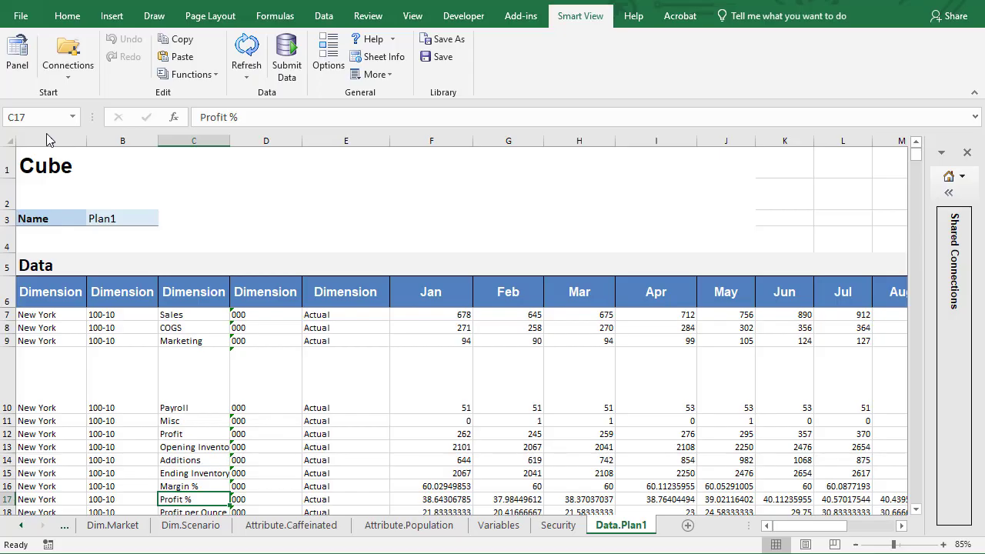
- Create the Sample application from the workbook and expand freeformpod > Sample to show Plan1–Plan4
left_click(947, 254)
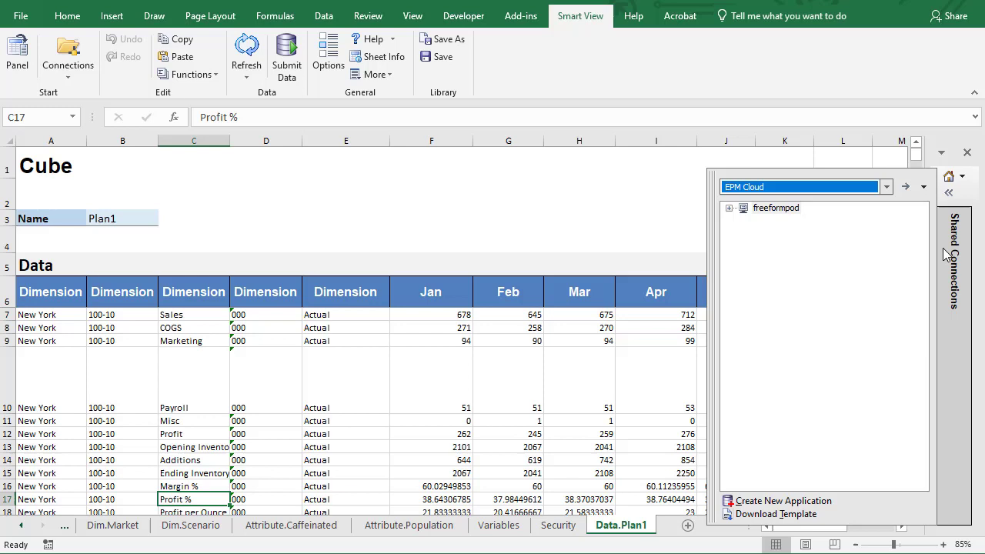
left_click(793, 501)
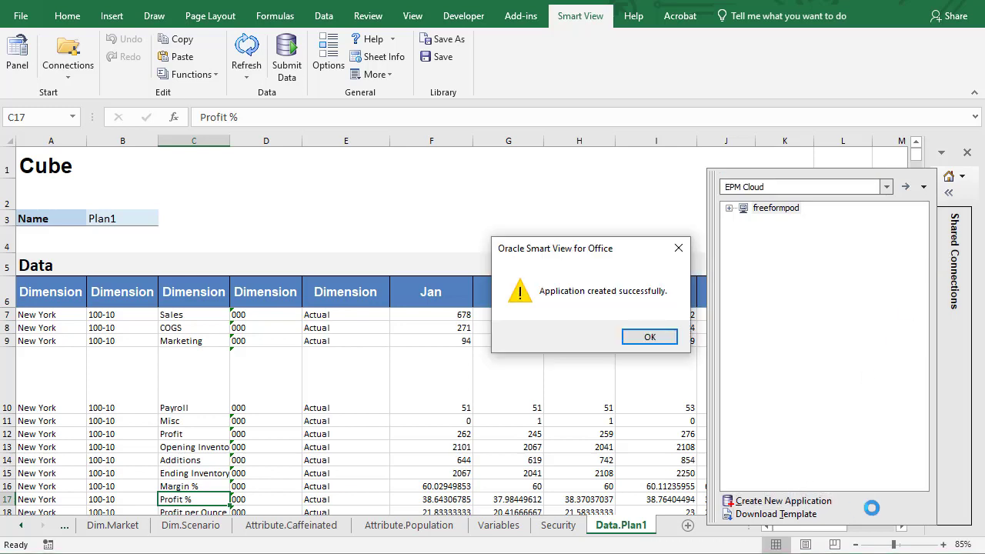
left_click(638, 337)
left_click(729, 209)
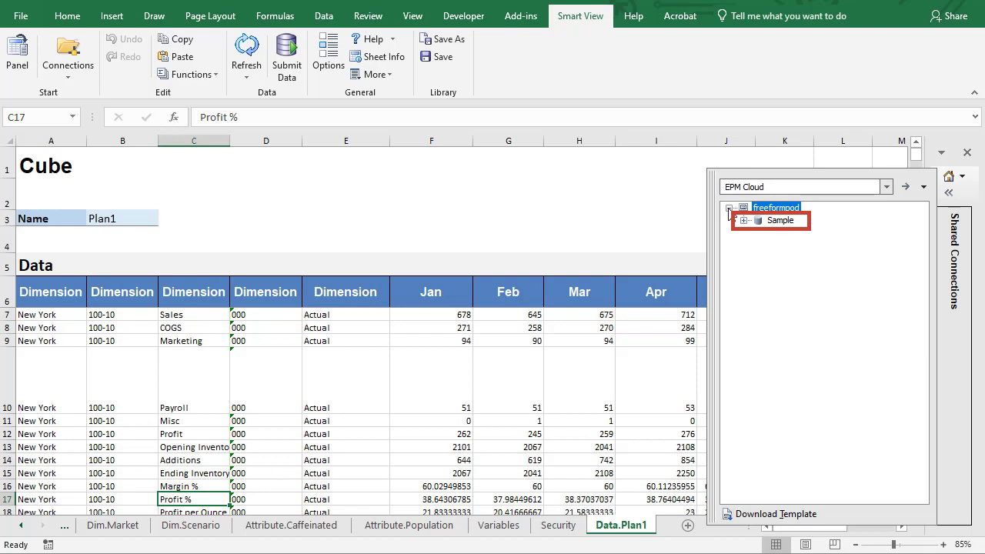
left_click(742, 220)
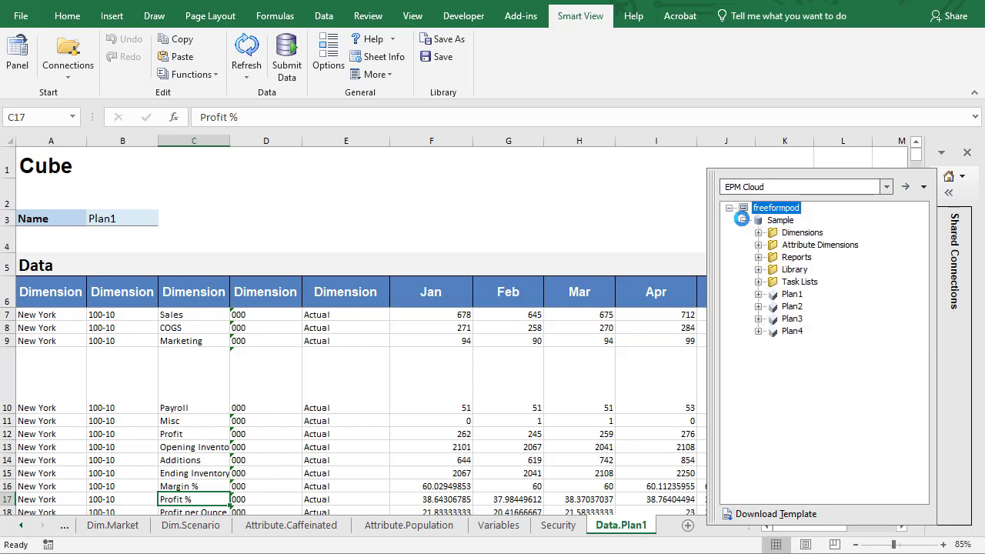